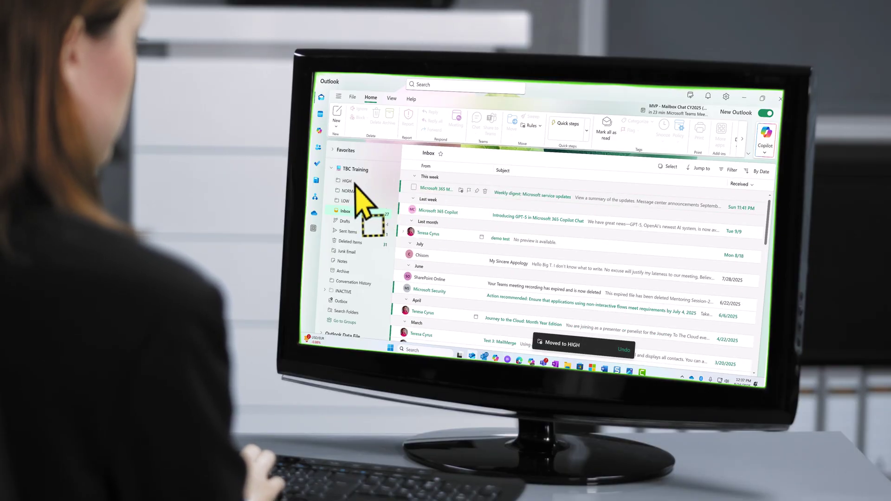
- Move an email from the Inbox message list into the HIGH folder
{"action": "left_click_drag", "start_coordinate": [448, 198], "coordinate": [351, 191]}
{"action": "left_click_drag", "start_coordinate": [420, 210], "coordinate": [394, 204]}
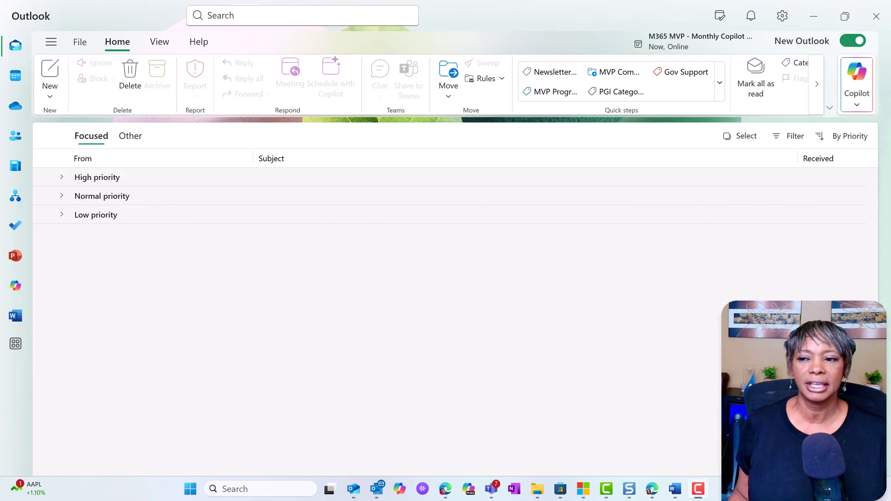
- View the sort options of the Focused inbox and leave the Priority sorting selected
{"action": "left_click", "coordinate": [849, 136]}
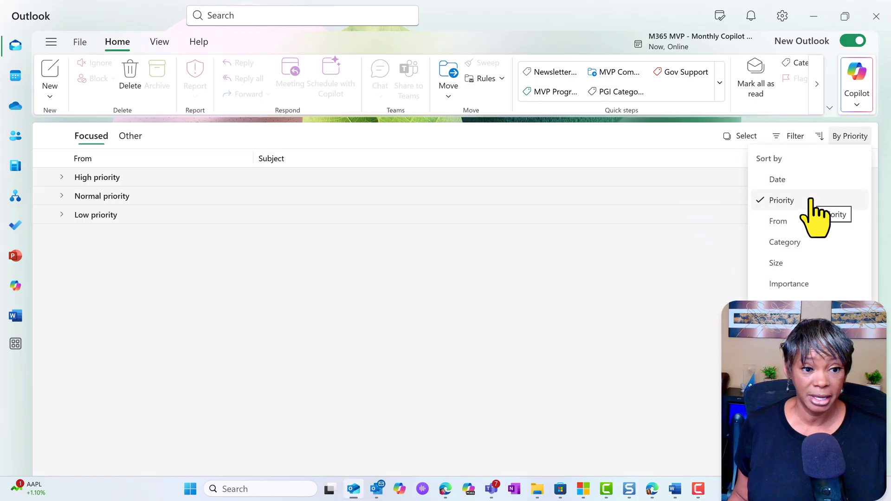
{"action": "left_click", "coordinate": [553, 354]}
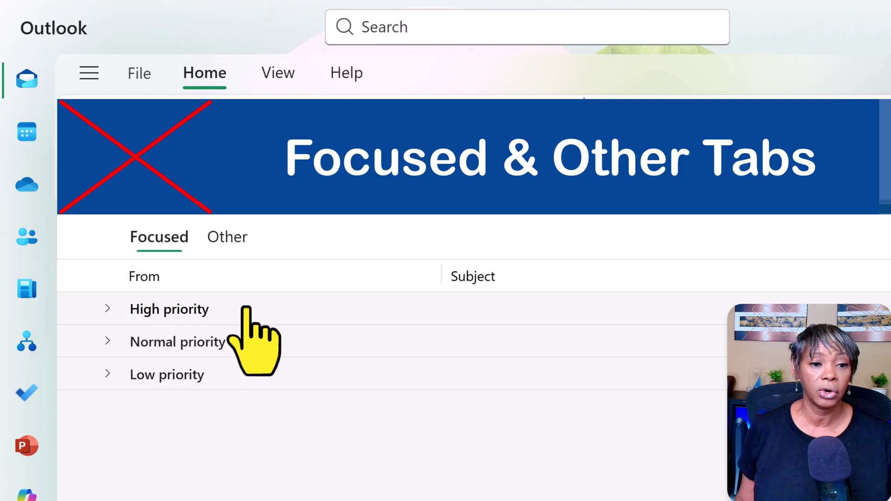
- View the Other inbox, collapse its Low priority group, and return to the Focused inbox
{"action": "left_click", "coordinate": [231, 239]}
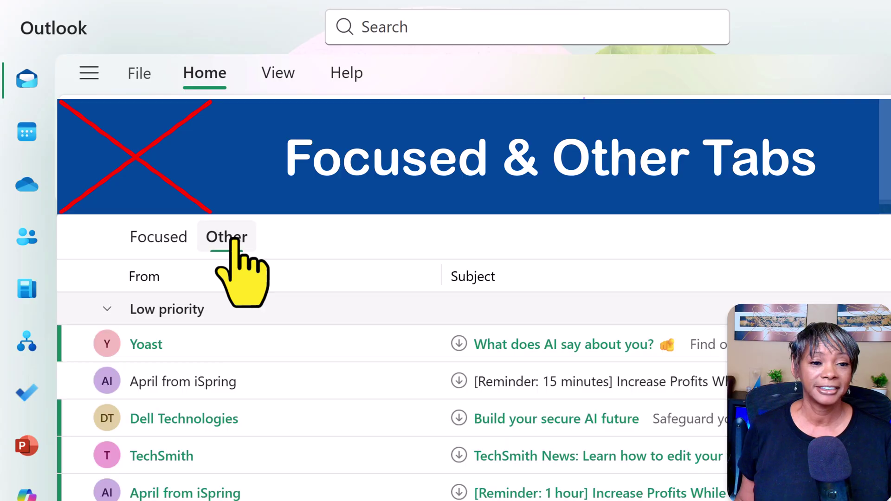
{"action": "left_click", "coordinate": [106, 309]}
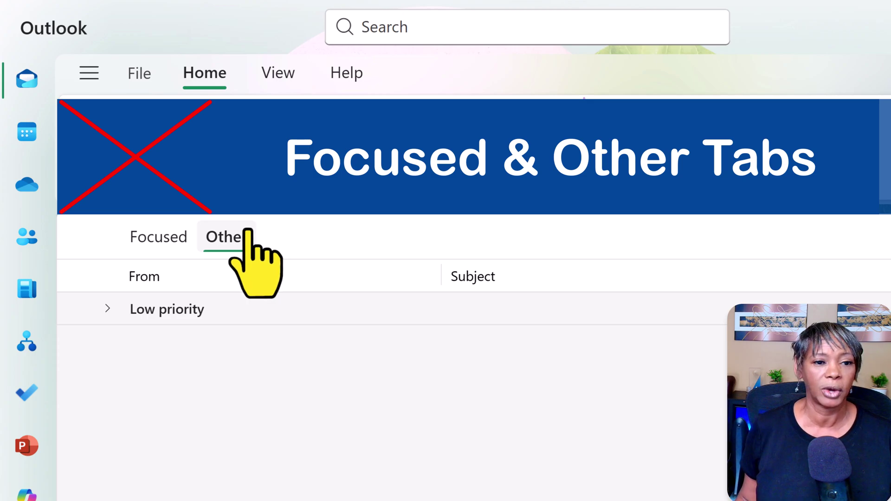
{"action": "left_click", "coordinate": [156, 236]}
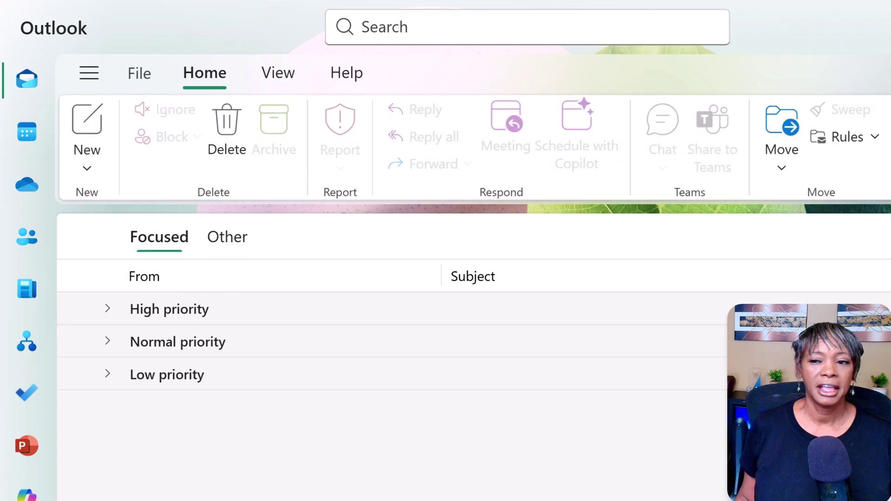
- Sort the Focused inbox by Date and inspect the priority marker on the first message under Today
{"action": "left_click", "coordinate": [858, 135]}
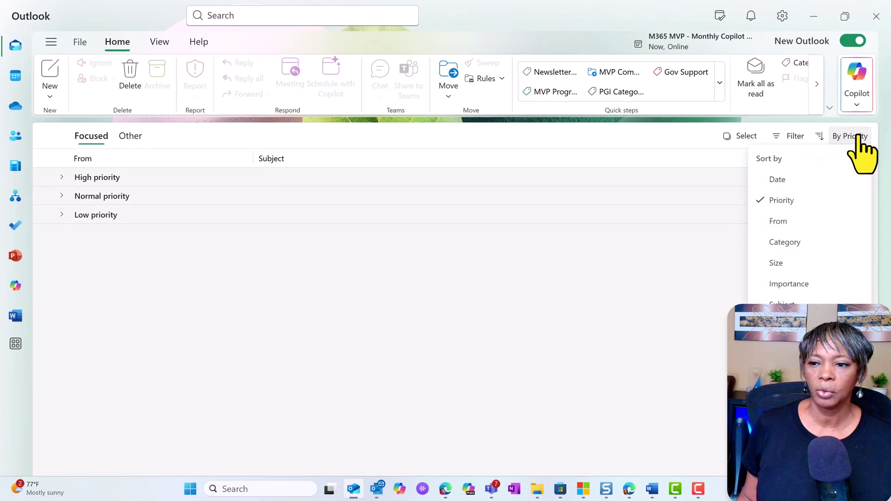
{"action": "left_click", "coordinate": [808, 182]}
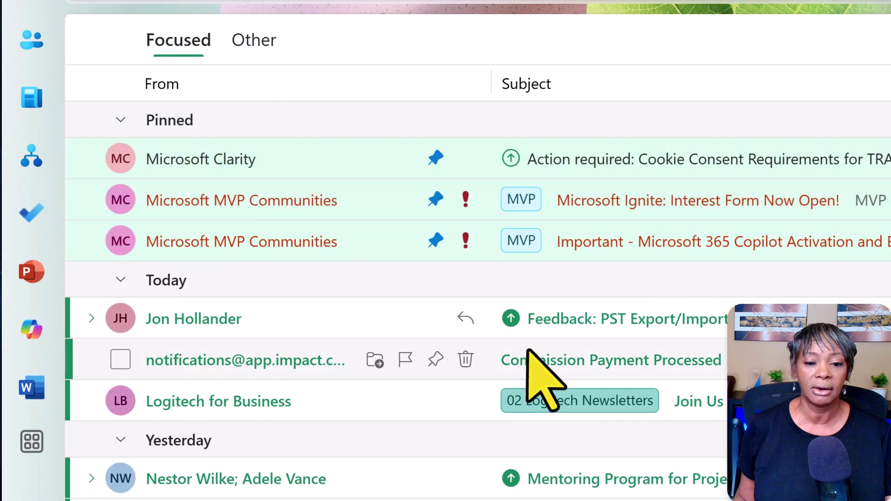
{"action": "mouse_move", "coordinate": [511, 324]}
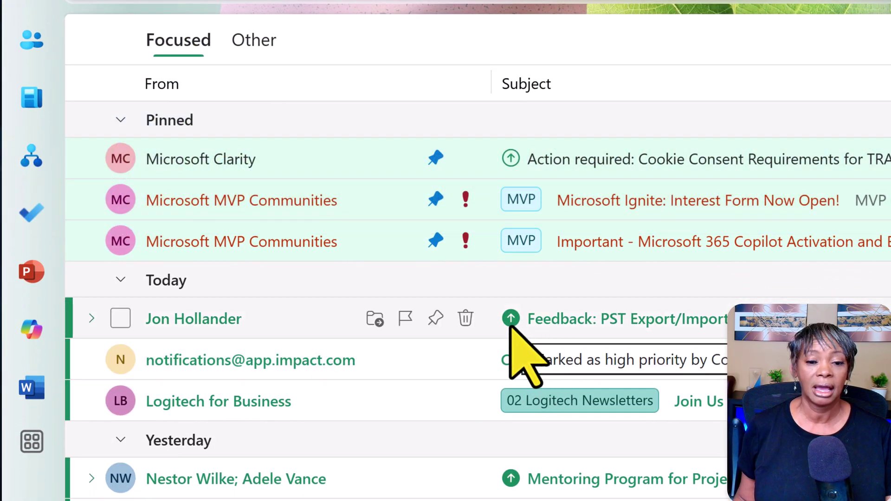
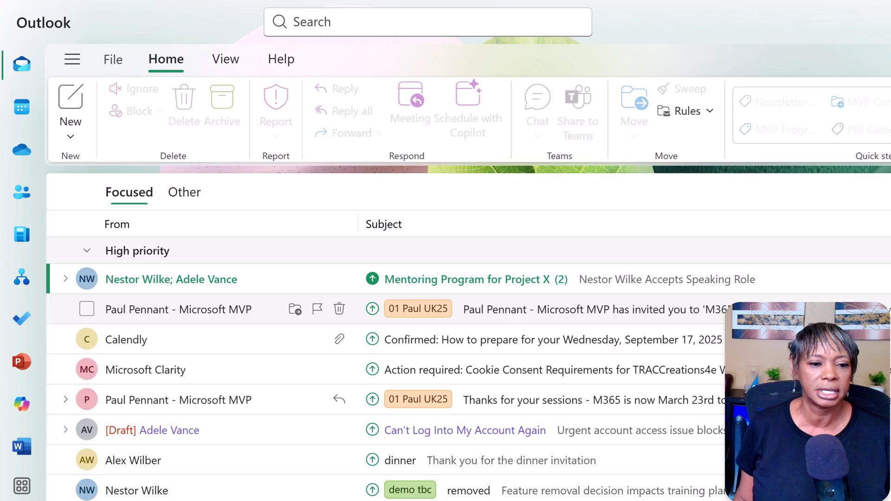
- Open the "Mentoring Program for Project X" email in the High priority group and expand its Copilot summary
{"action": "left_click", "coordinate": [455, 283]}
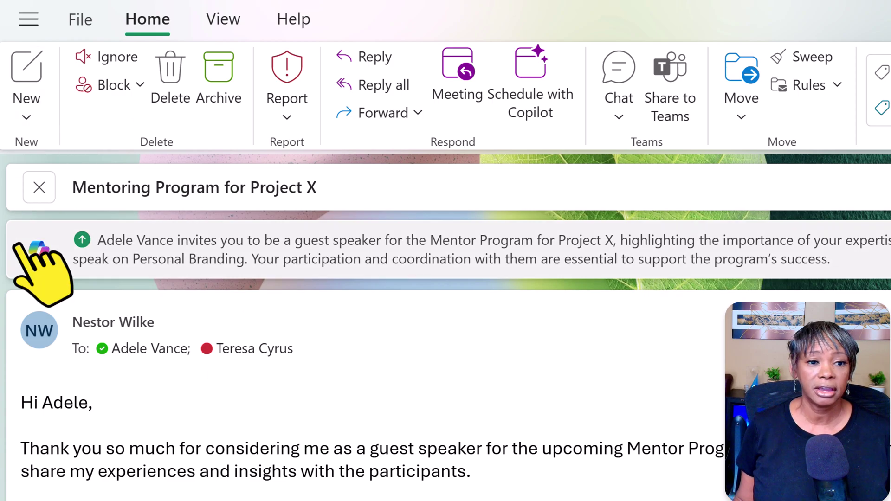
{"action": "mouse_move", "coordinate": [354, 256]}
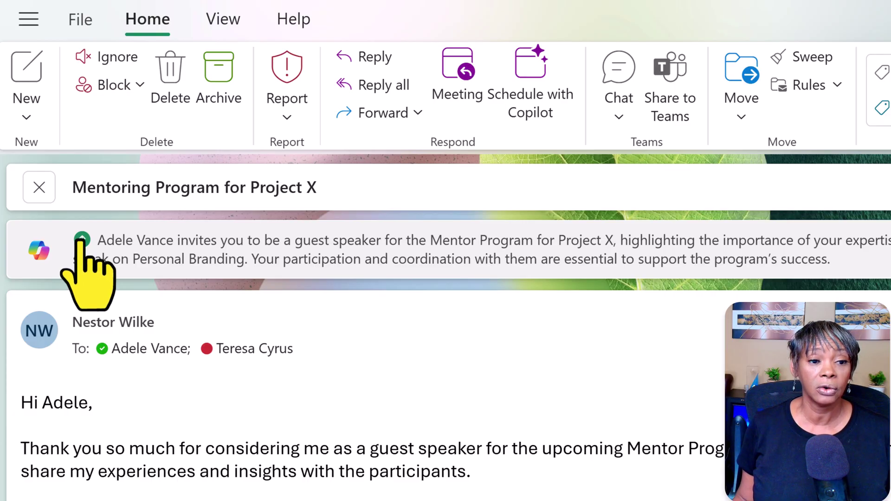
{"action": "left_click", "coordinate": [82, 241]}
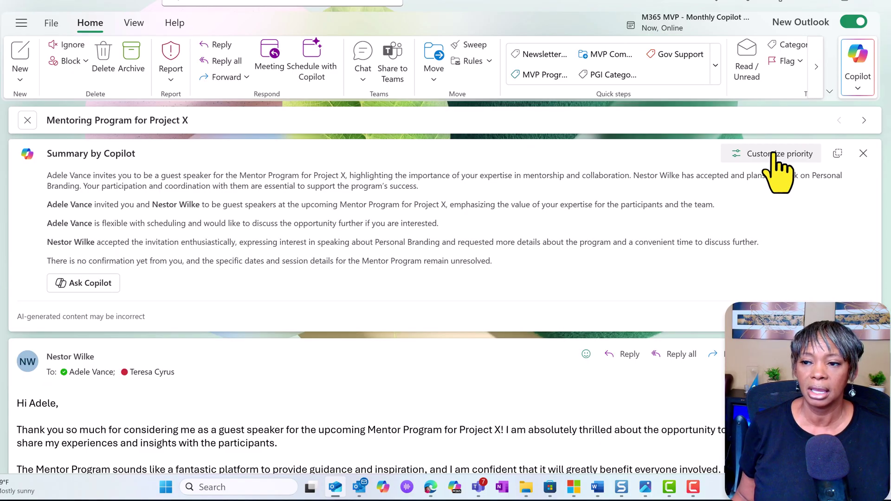
- Choose Copilot's Prioritize option for the open email, and close the email to return to the inbox
{"action": "left_click", "coordinate": [857, 89]}
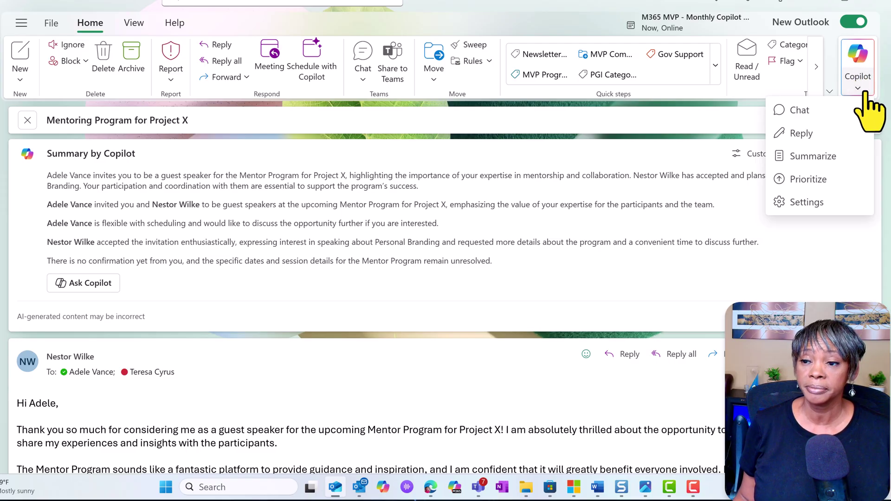
{"action": "left_click", "coordinate": [812, 185]}
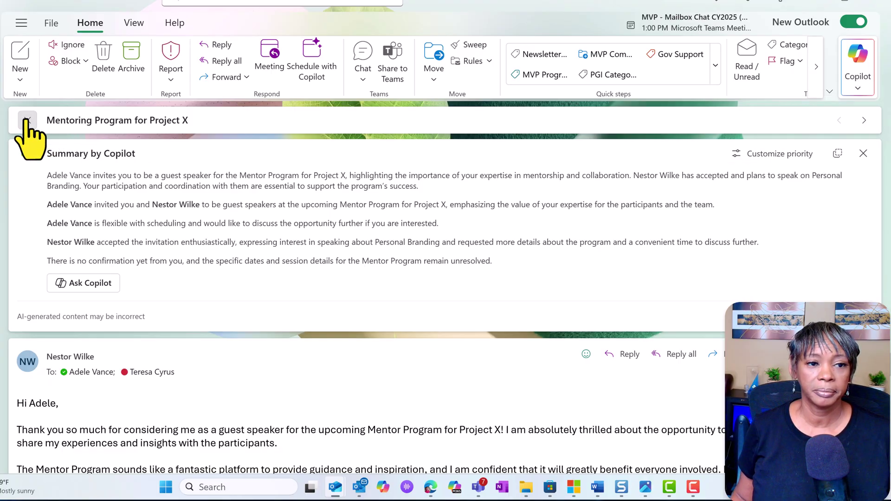
{"action": "left_click", "coordinate": [27, 121]}
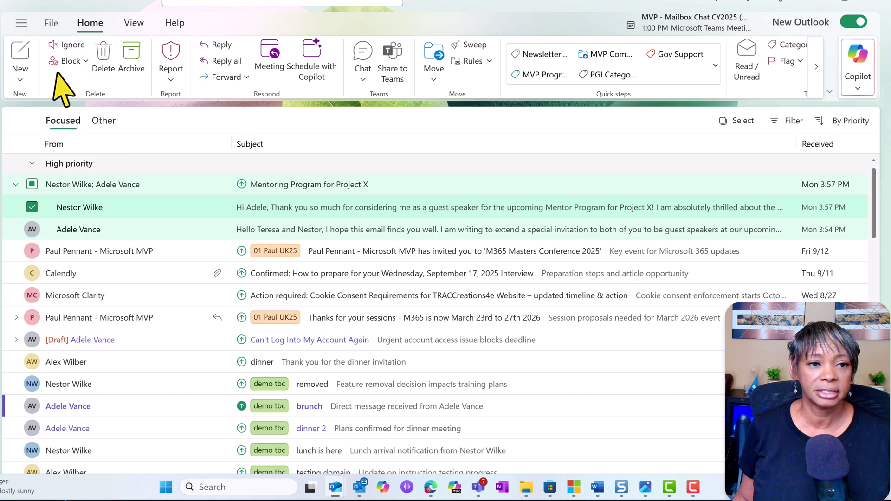
- Open the Copilot Prioritize settings and view the lower priority instructions under Customize
{"action": "left_click", "coordinate": [133, 23]}
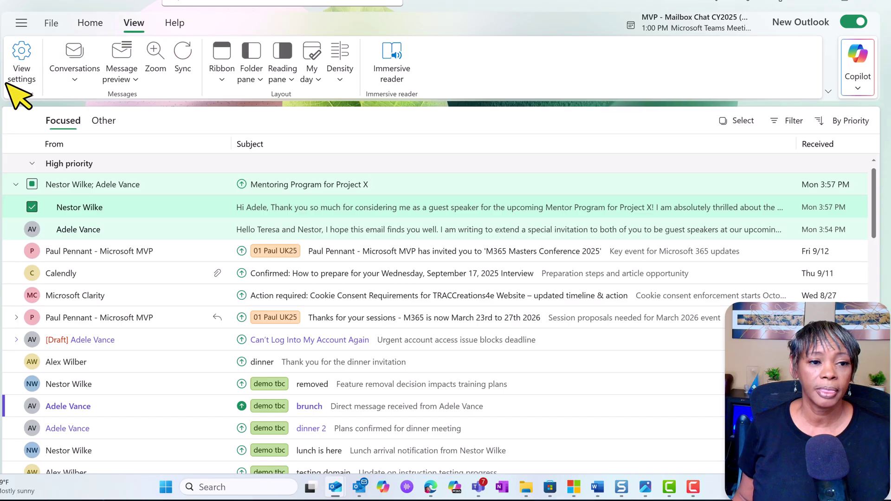
{"action": "left_click", "coordinate": [19, 78]}
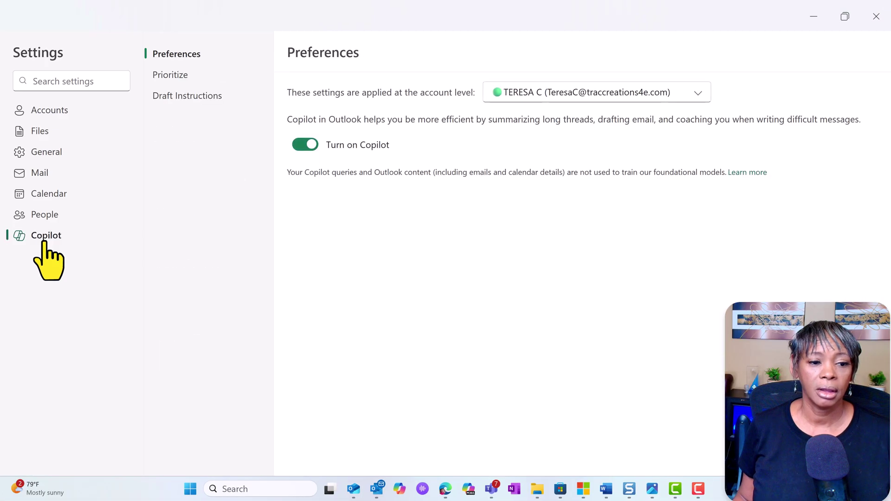
{"action": "left_click", "coordinate": [176, 76]}
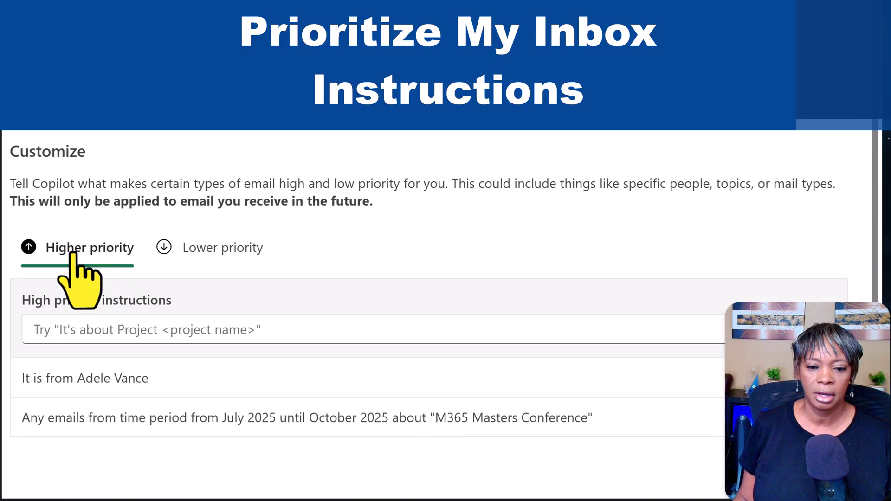
{"action": "left_click", "coordinate": [225, 247]}
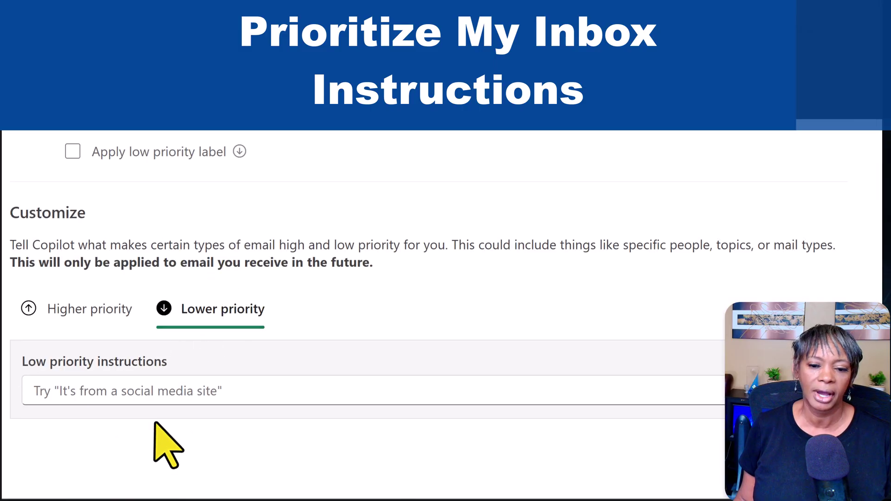
- Add the high priority instruction "It is about Project X" and save the Prioritize settings
{"action": "left_click", "coordinate": [103, 316]}
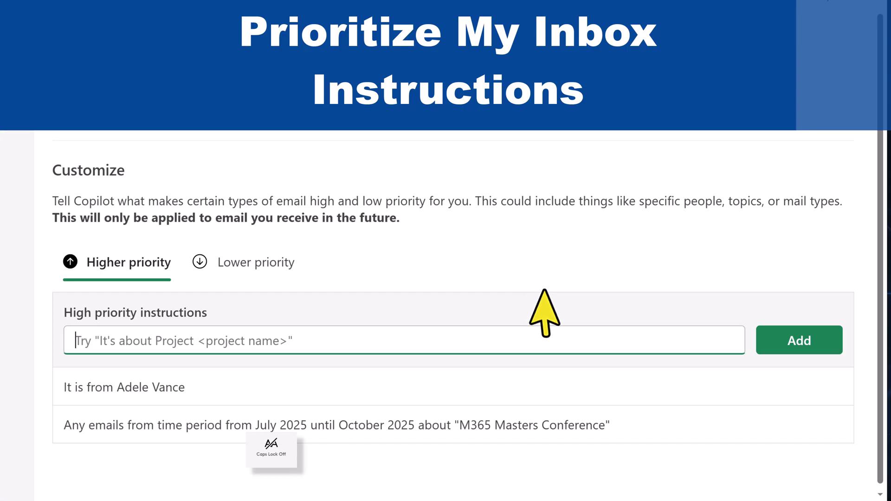
{"action": "type", "text": "It is about Project X"}
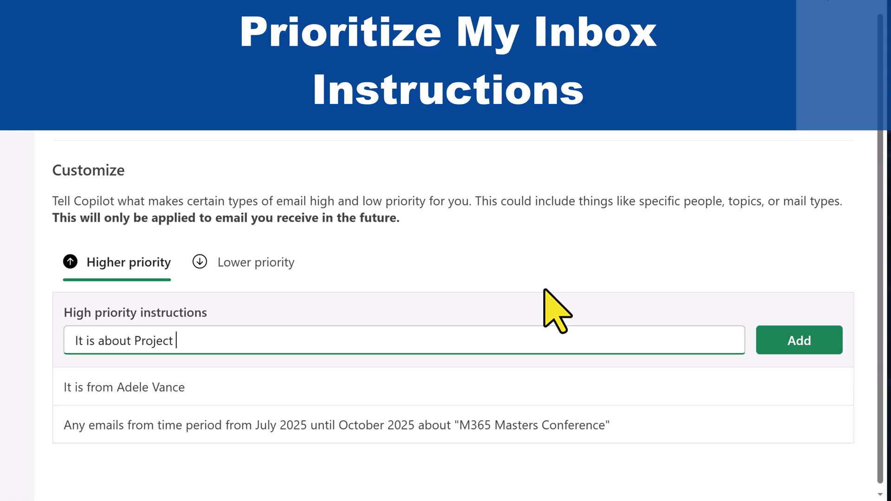
{"action": "left_click", "coordinate": [789, 341]}
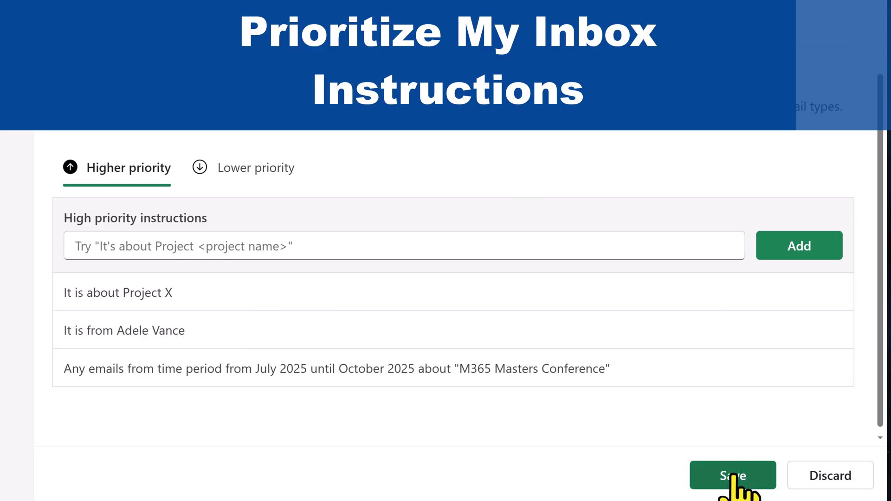
{"action": "left_click", "coordinate": [732, 477]}
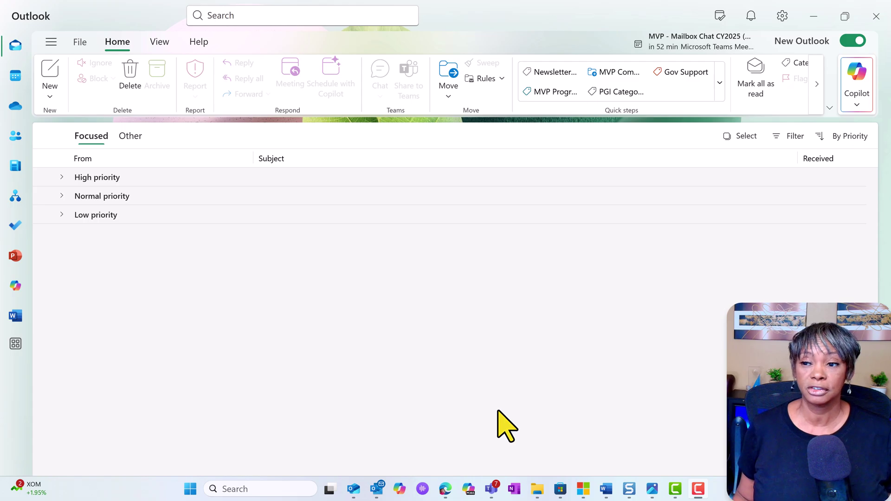
- Check the inbox's sort options and browse the emails in the High priority group, collapsing it when done
{"action": "left_click", "coordinate": [850, 139]}
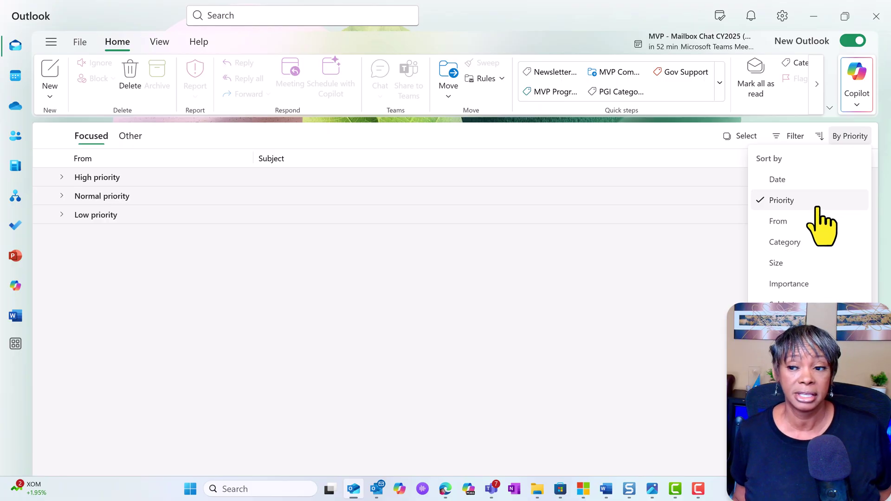
{"action": "left_click", "coordinate": [297, 346]}
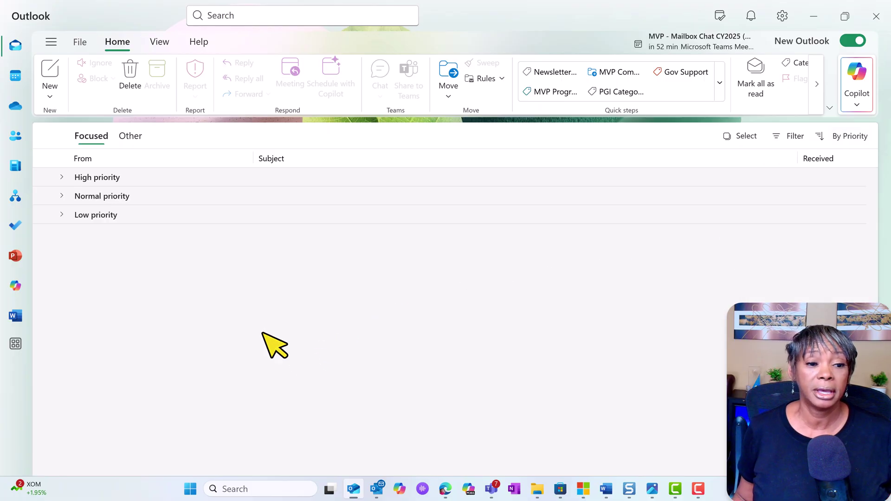
{"action": "left_click", "coordinate": [61, 177]}
{"action": "scroll", "coordinate": [119, 327], "scroll_direction": "down", "scroll_amount": 3}
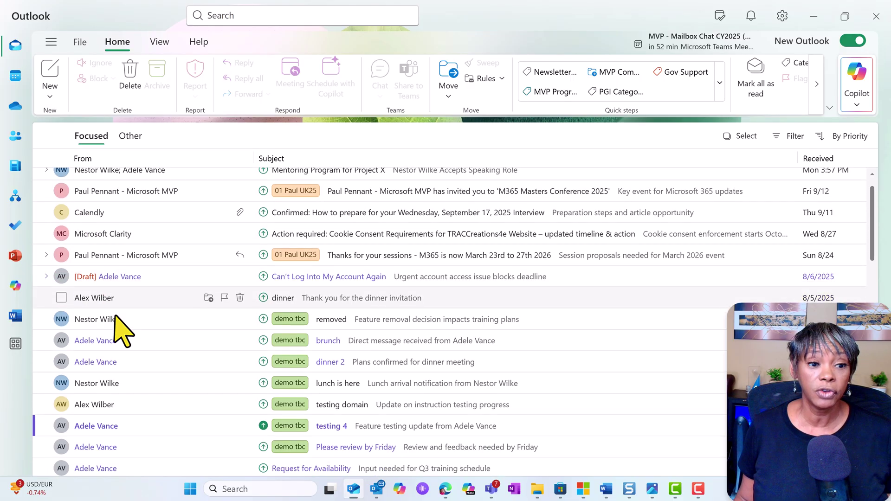
{"action": "scroll", "coordinate": [119, 327], "scroll_direction": "up", "scroll_amount": 3}
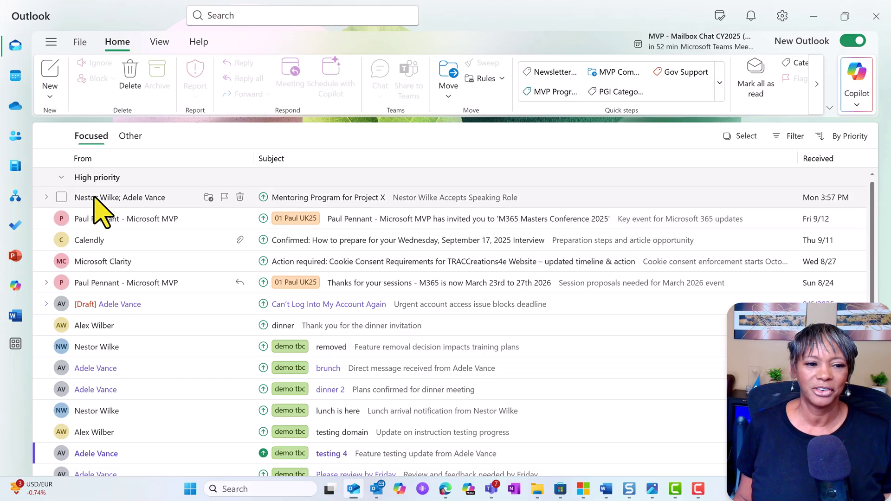
{"action": "left_click", "coordinate": [61, 177]}
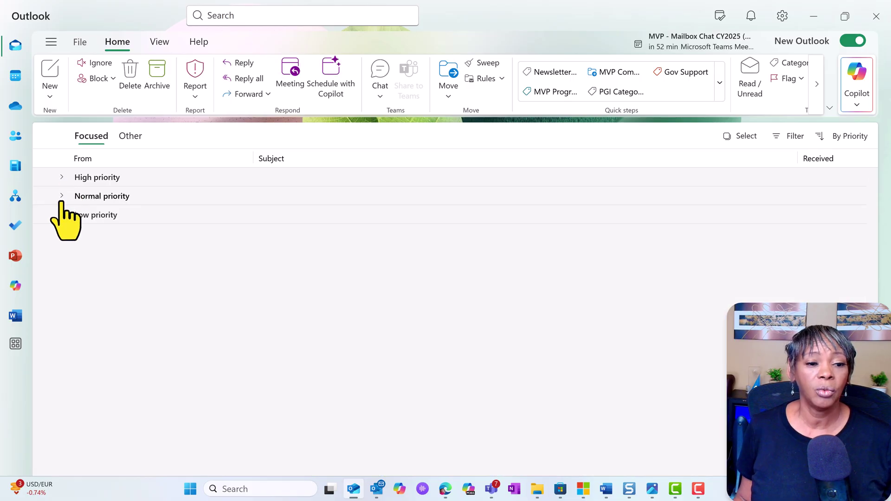
- Browse the emails in the Normal priority and Low priority groups, collapsing each group when done
{"action": "left_click", "coordinate": [62, 196]}
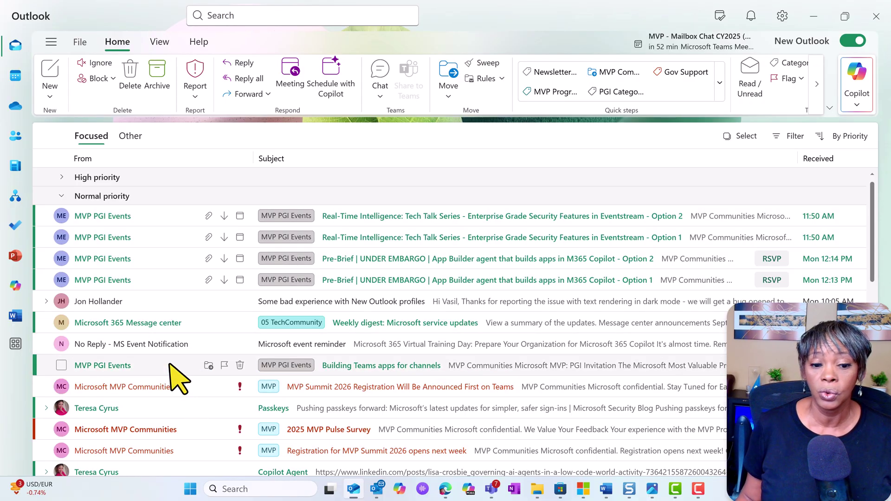
{"action": "scroll", "coordinate": [173, 378], "scroll_direction": "down", "scroll_amount": 4}
{"action": "scroll", "coordinate": [173, 378], "scroll_direction": "up", "scroll_amount": 5}
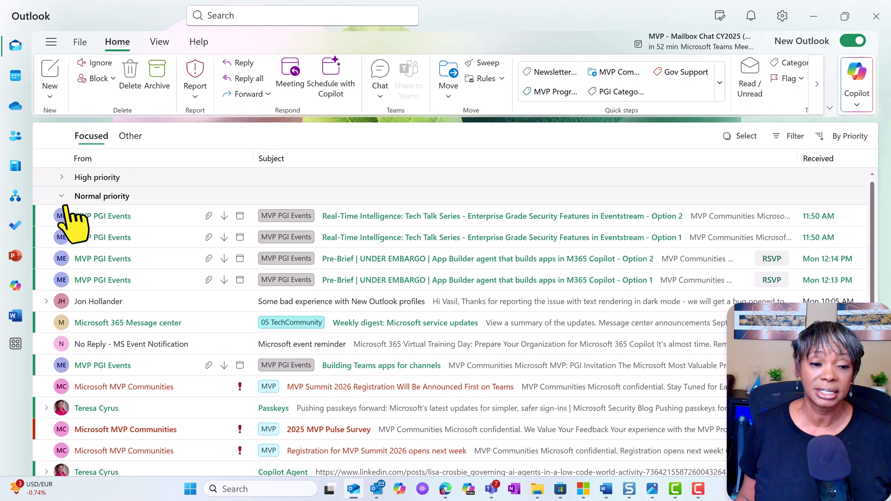
{"action": "left_click", "coordinate": [62, 196]}
{"action": "left_click", "coordinate": [60, 215]}
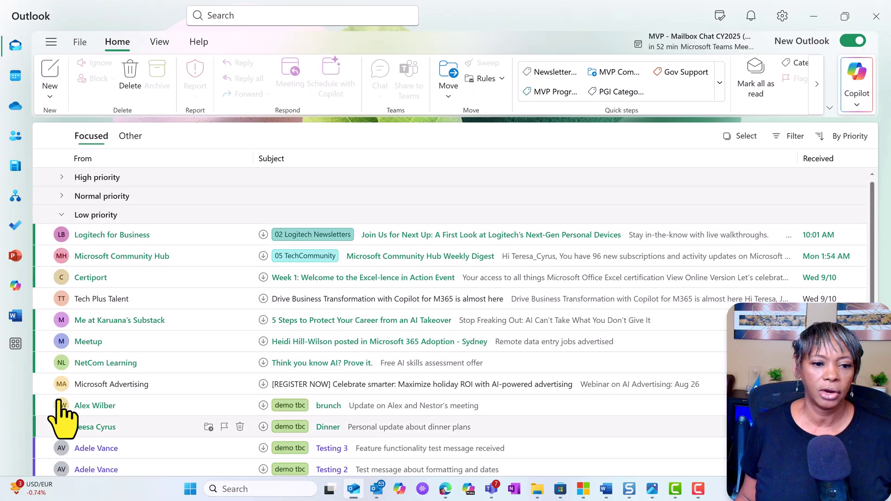
{"action": "left_click", "coordinate": [61, 217]}
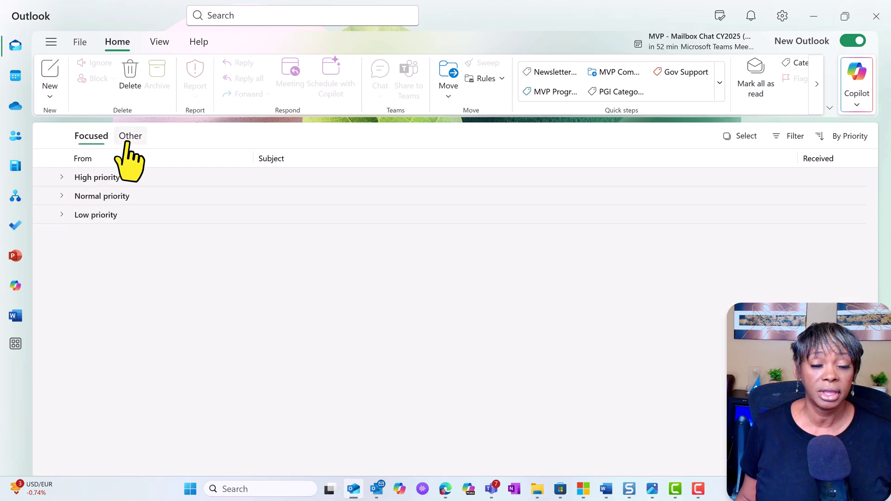
- Expand the Low priority group and move the Logitech for Business email to the Other inbox
{"action": "left_click", "coordinate": [61, 215]}
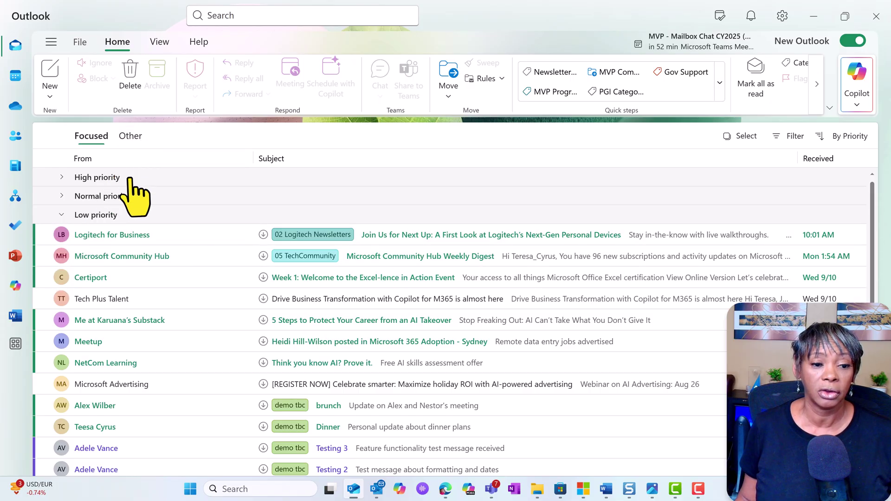
{"action": "left_click_drag", "start_coordinate": [108, 237], "coordinate": [290, 139]}
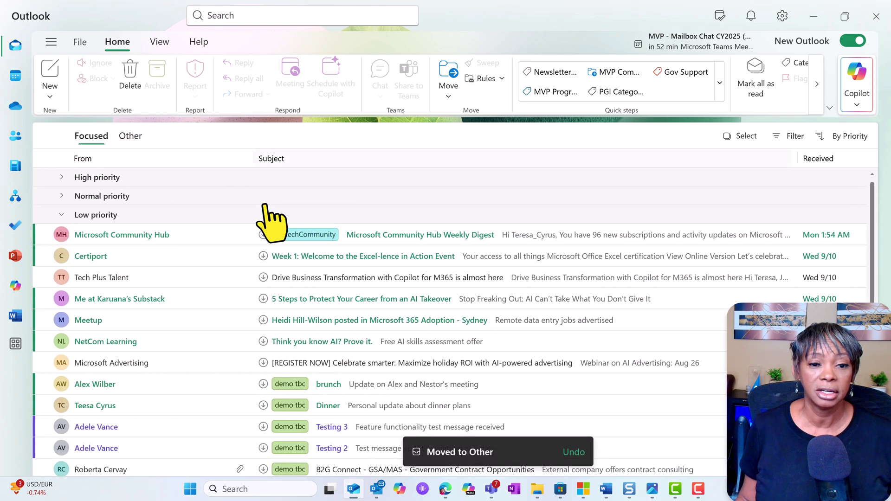
- Collapse the Low priority group and list only High Priority emails in the Focused inbox, sorted by Date
{"action": "left_click", "coordinate": [61, 215]}
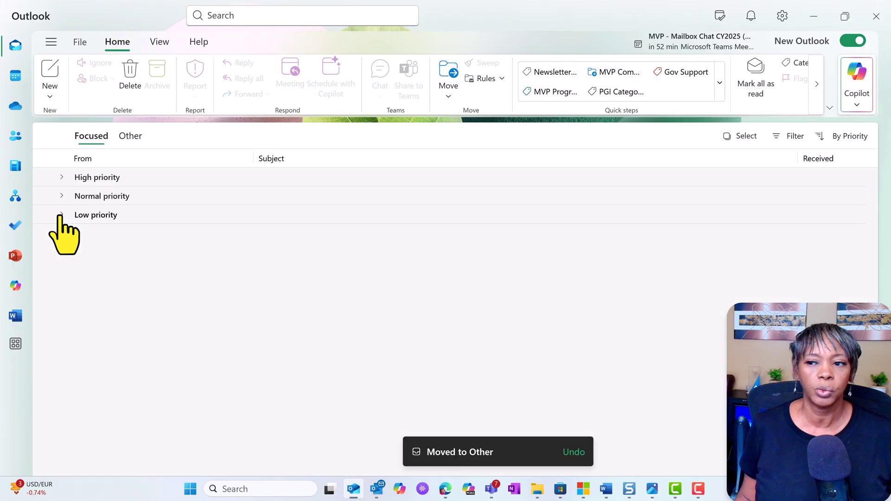
{"action": "left_click", "coordinate": [854, 138]}
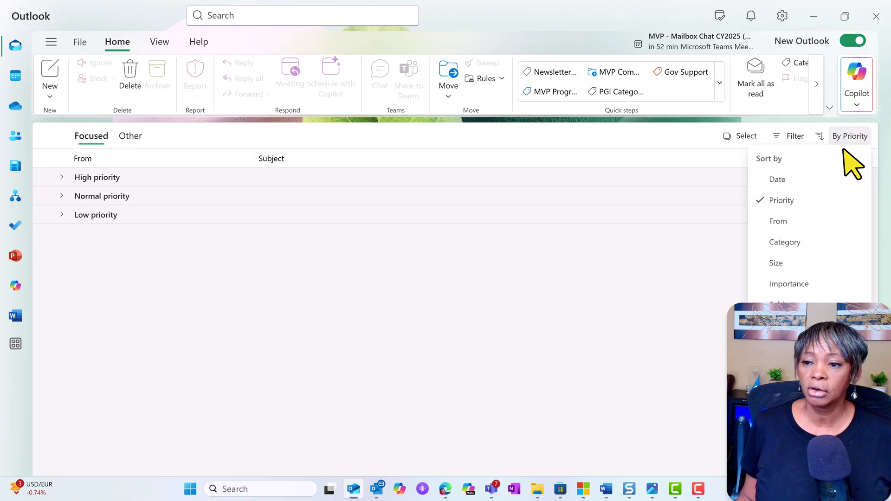
{"action": "left_click", "coordinate": [816, 179]}
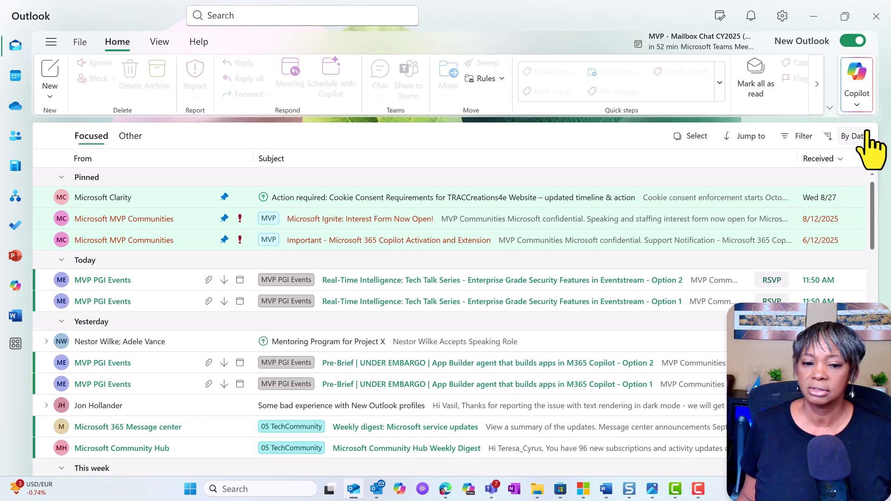
{"action": "left_click", "coordinate": [799, 137]}
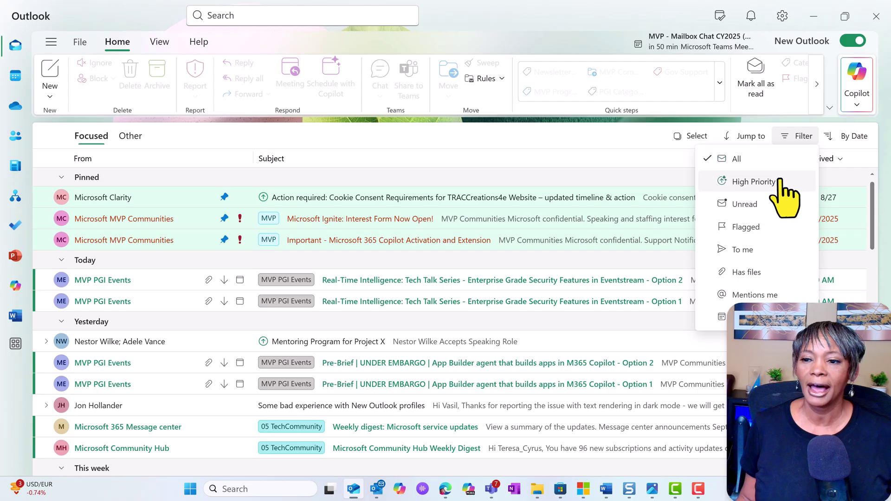
{"action": "left_click", "coordinate": [753, 182]}
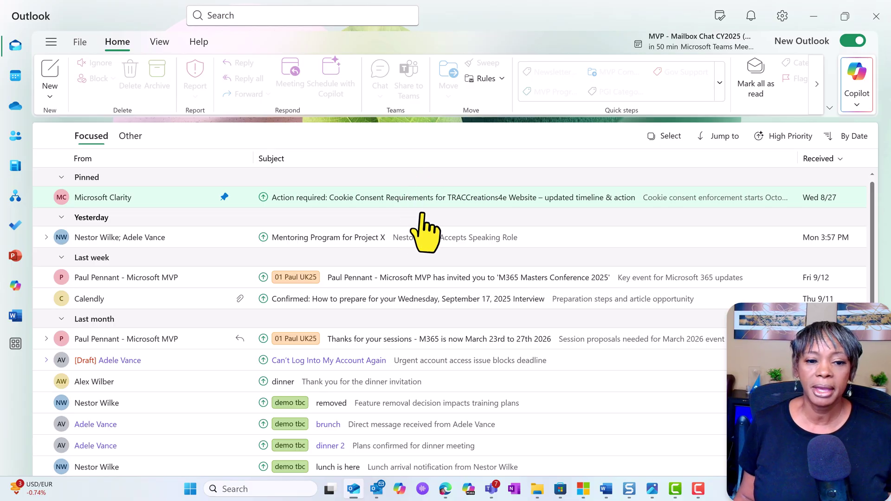
- Sort the high priority emails by From and collapse every sender group
{"action": "left_click", "coordinate": [856, 139]}
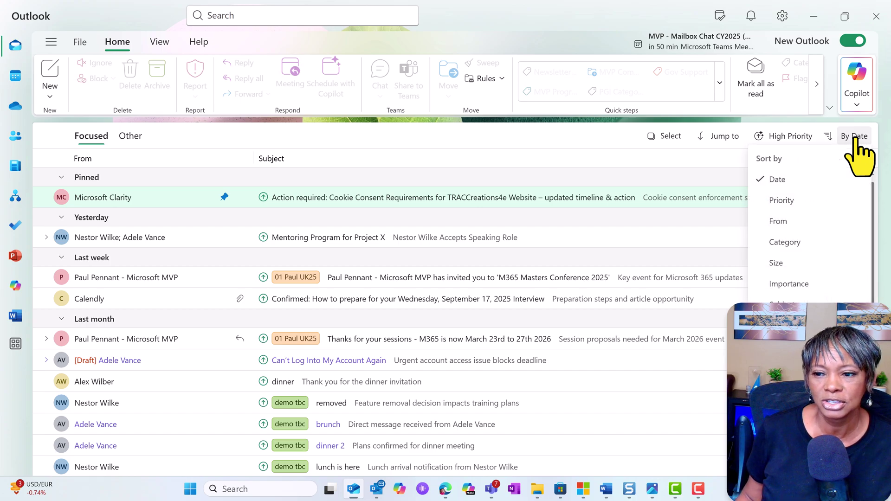
{"action": "left_click", "coordinate": [823, 221]}
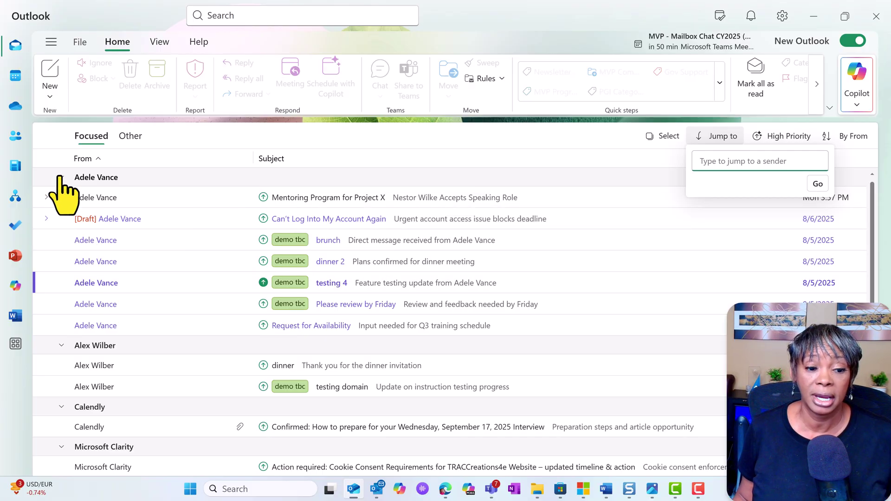
{"action": "left_click", "coordinate": [60, 176]}
{"action": "left_click", "coordinate": [61, 195]}
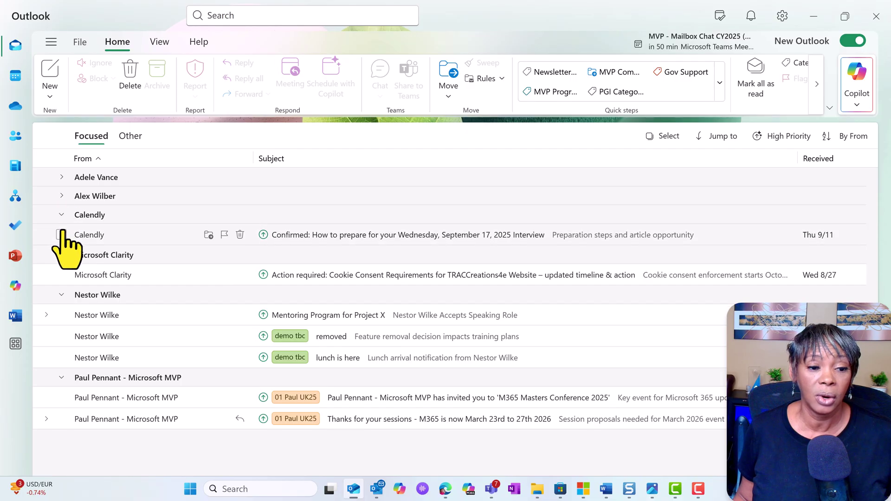
{"action": "left_click", "coordinate": [61, 214]}
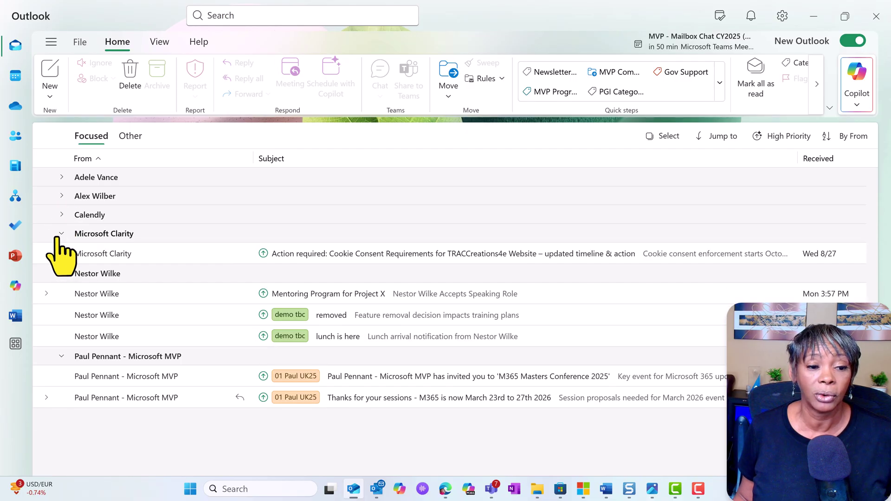
{"action": "left_click", "coordinate": [58, 235]}
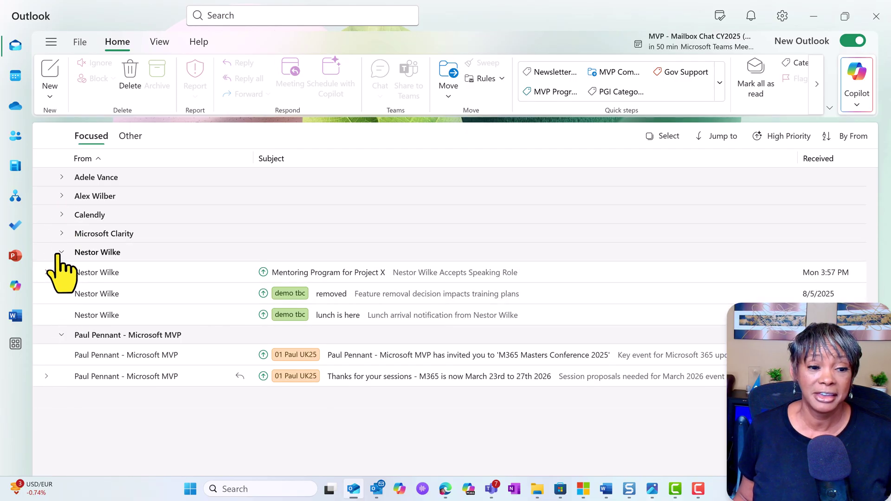
{"action": "left_click", "coordinate": [61, 252]}
{"action": "left_click", "coordinate": [61, 271]}
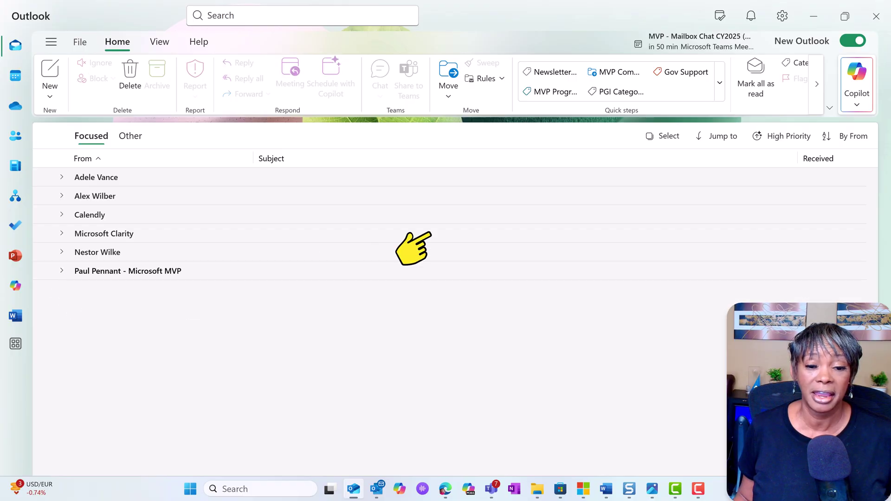
- Sort the high priority emails by Category and check the available sort options
{"action": "left_click", "coordinate": [854, 136]}
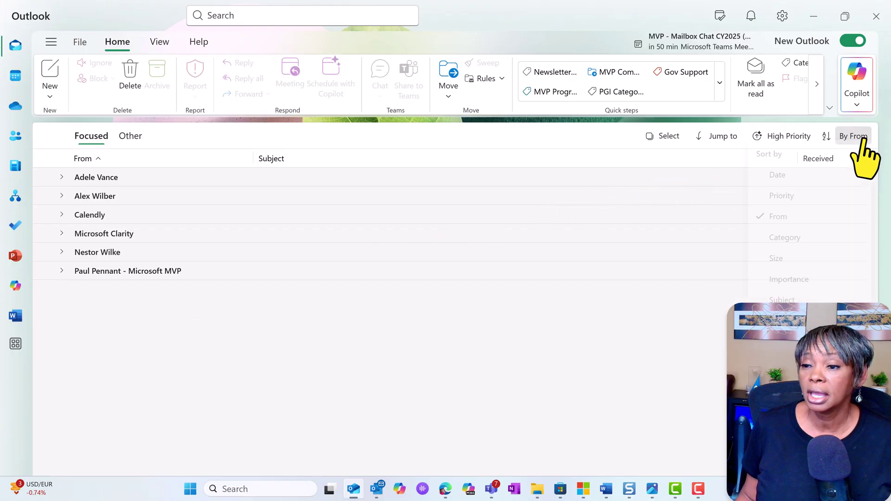
{"action": "left_click", "coordinate": [808, 246]}
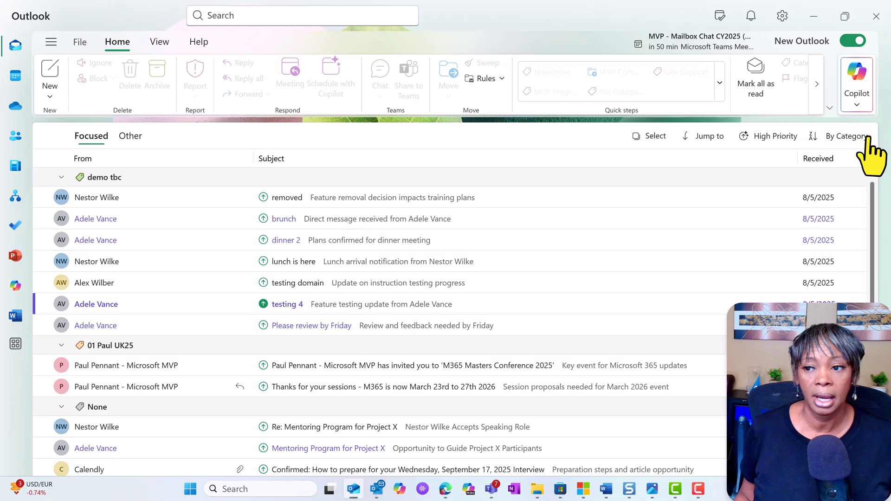
{"action": "left_click", "coordinate": [852, 137]}
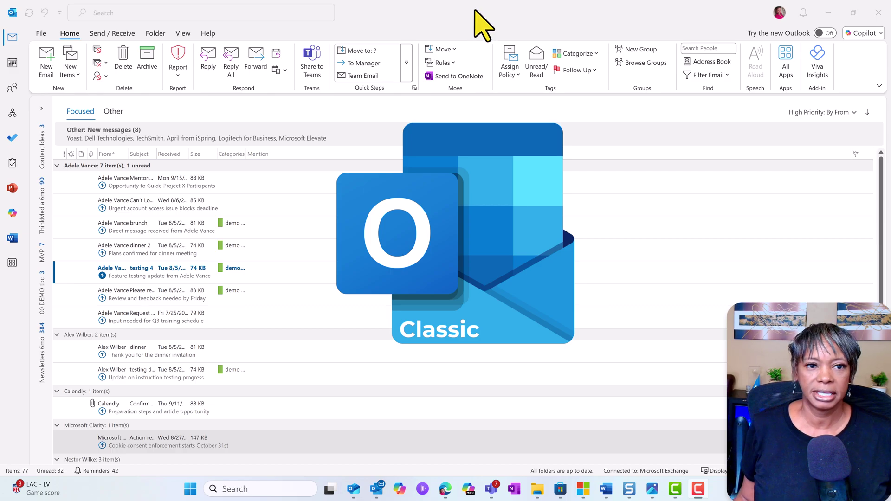
- In classic Outlook, review the Copilot Prioritize settings and the existing high priority instructions, closing the dialog without changes
{"action": "left_click", "coordinate": [881, 34]}
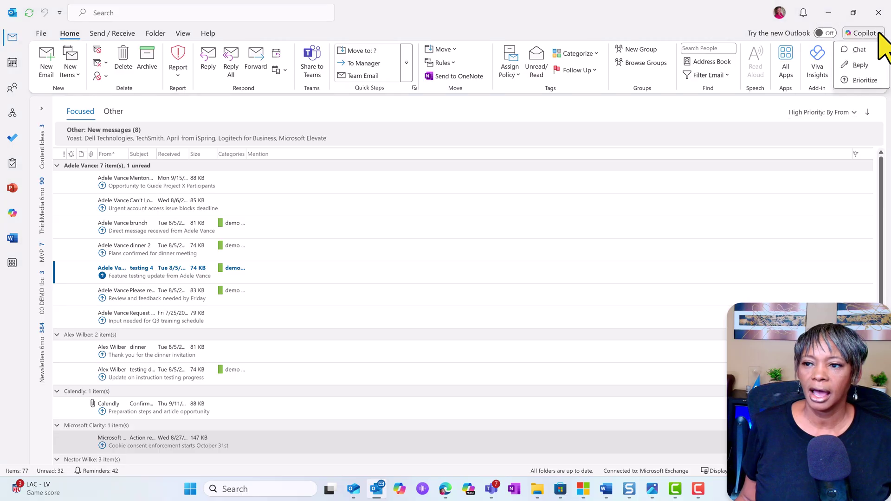
{"action": "left_click", "coordinate": [865, 81]}
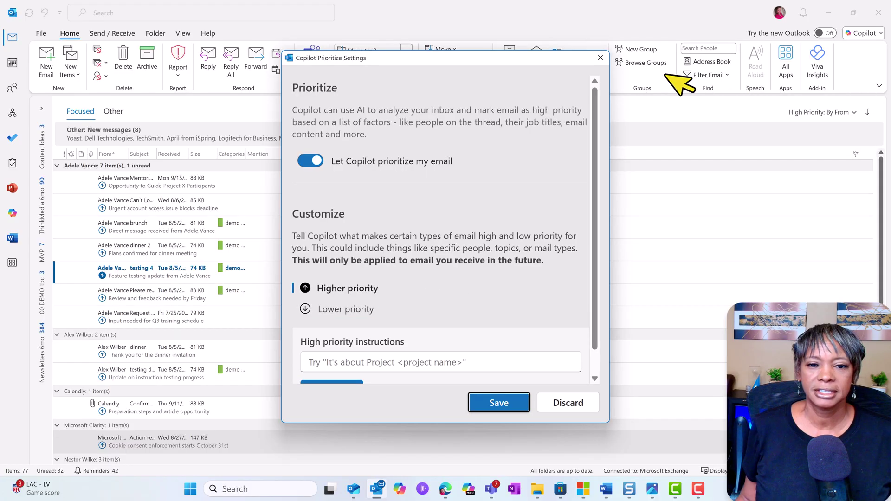
{"action": "scroll", "coordinate": [539, 148], "scroll_direction": "down", "scroll_amount": 2}
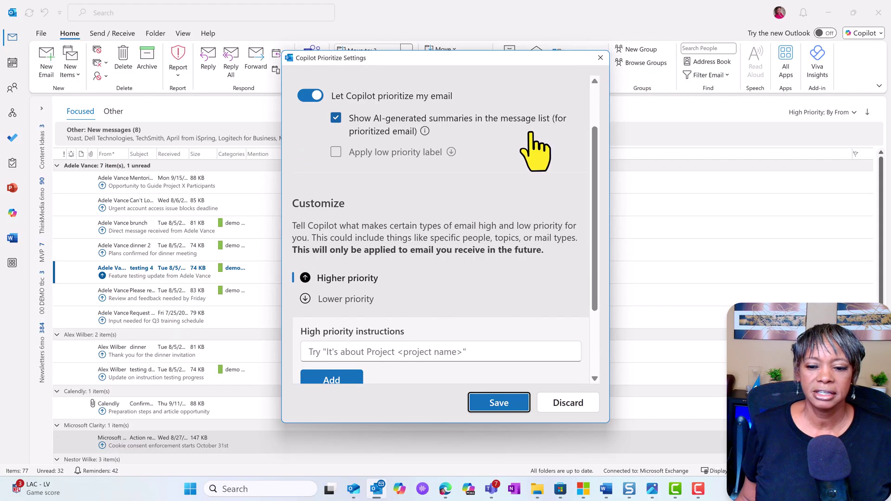
{"action": "scroll", "coordinate": [459, 159], "scroll_direction": "down", "scroll_amount": 3}
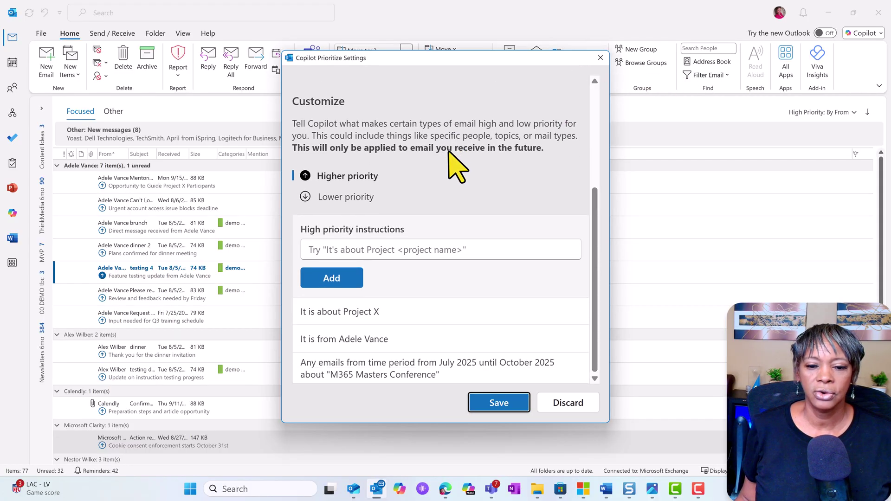
{"action": "scroll", "coordinate": [422, 325], "scroll_direction": "up", "scroll_amount": 5}
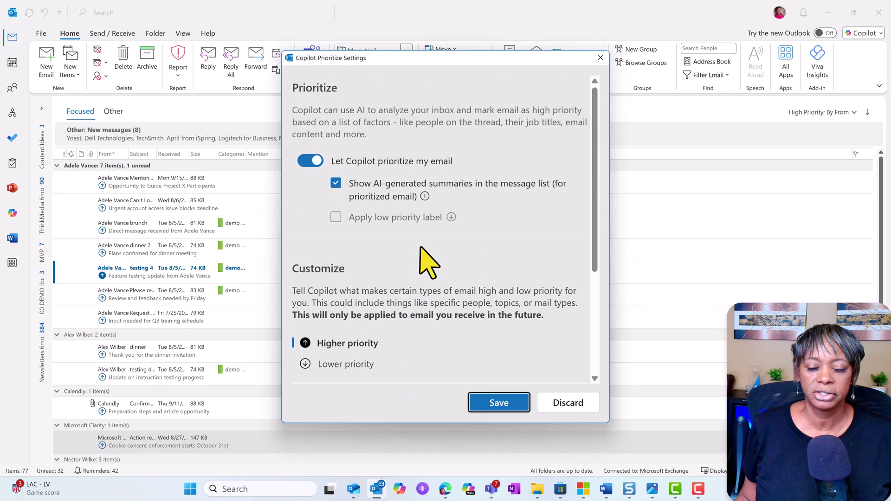
{"action": "scroll", "coordinate": [443, 144], "scroll_direction": "down", "scroll_amount": 5}
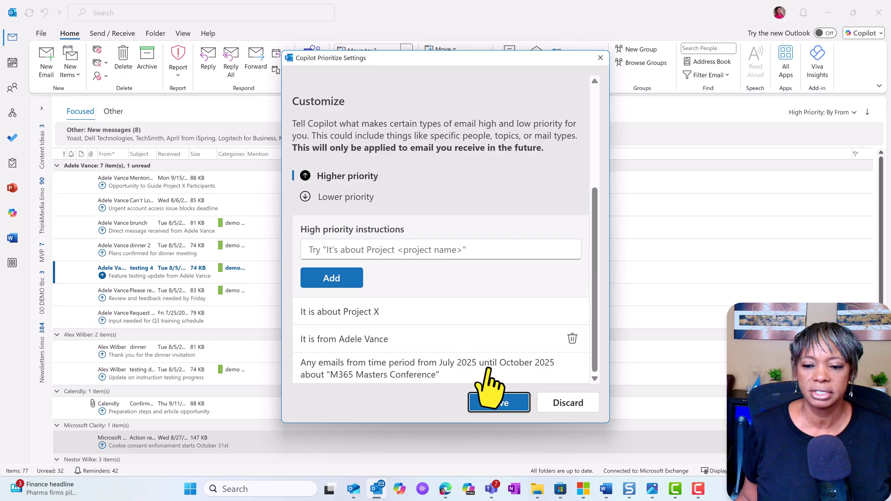
{"action": "left_click", "coordinate": [601, 58]}
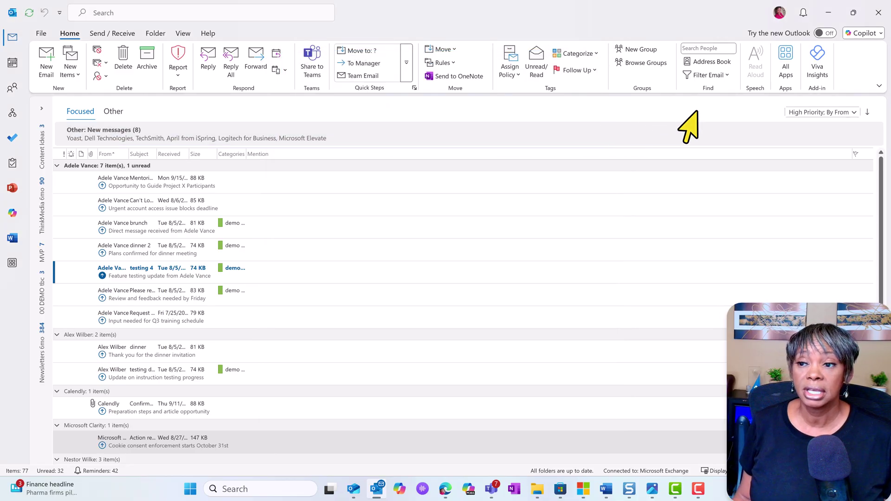
- Arrange the high priority emails by Categories and switch the arrangement back to From
{"action": "left_click", "coordinate": [856, 113]}
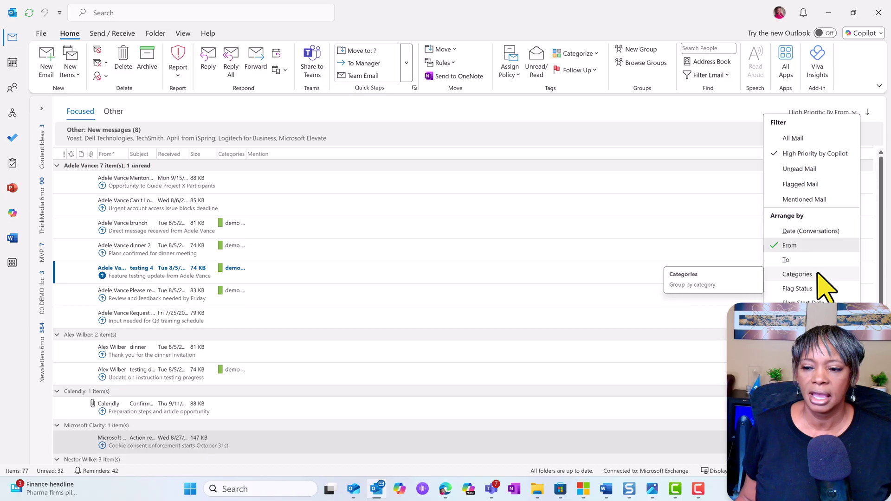
{"action": "left_click", "coordinate": [797, 274]}
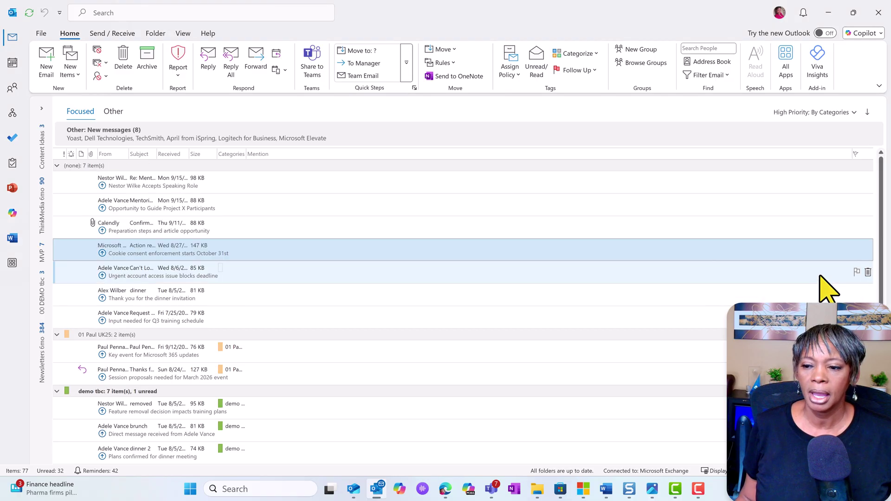
{"action": "left_click", "coordinate": [855, 113]}
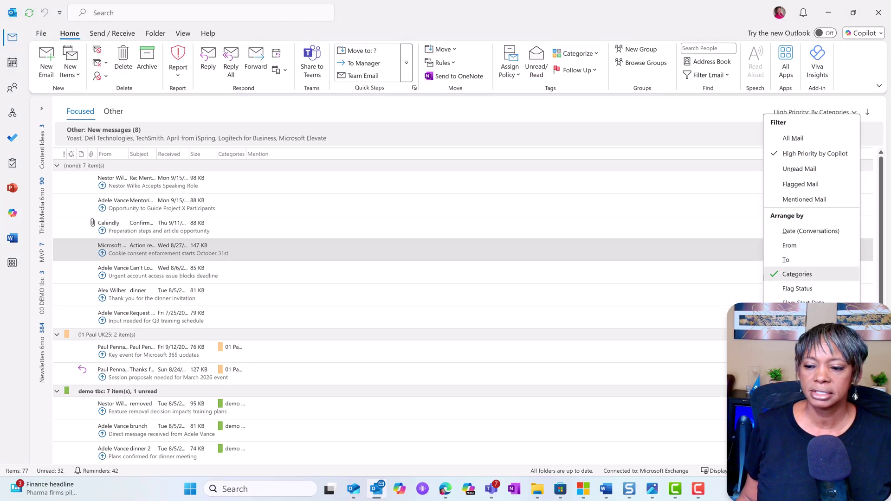
{"action": "left_click", "coordinate": [790, 245]}
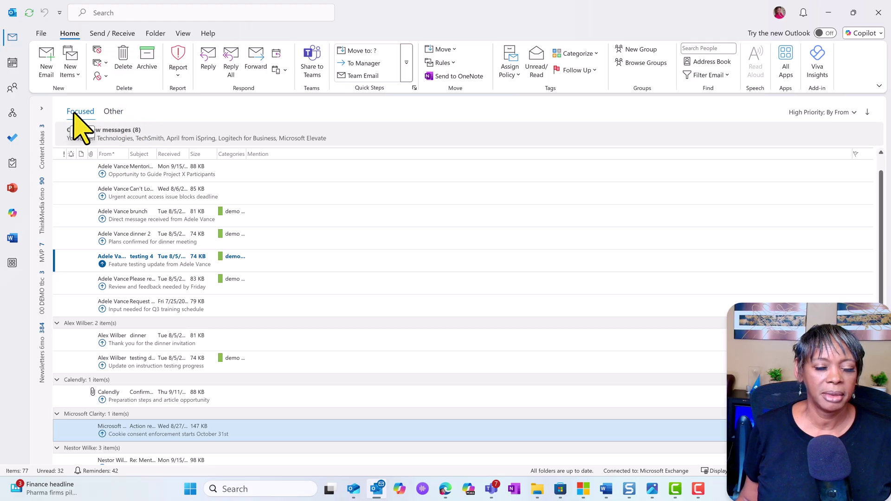
- Check the Other inbox for high priority emails and return to the Focused inbox
{"action": "left_click", "coordinate": [113, 112]}
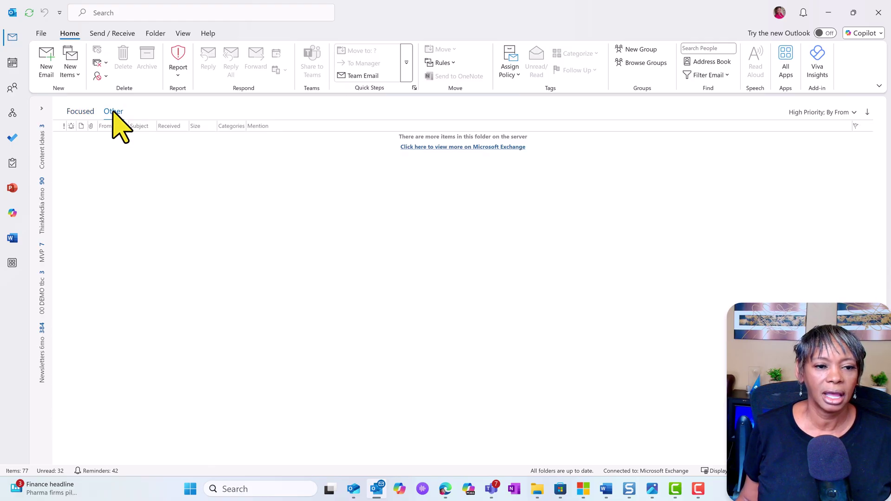
{"action": "left_click", "coordinate": [81, 111]}
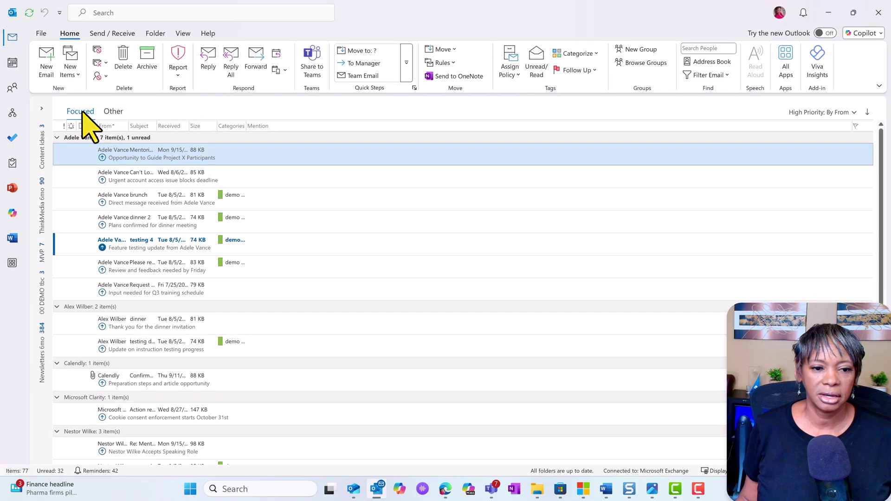